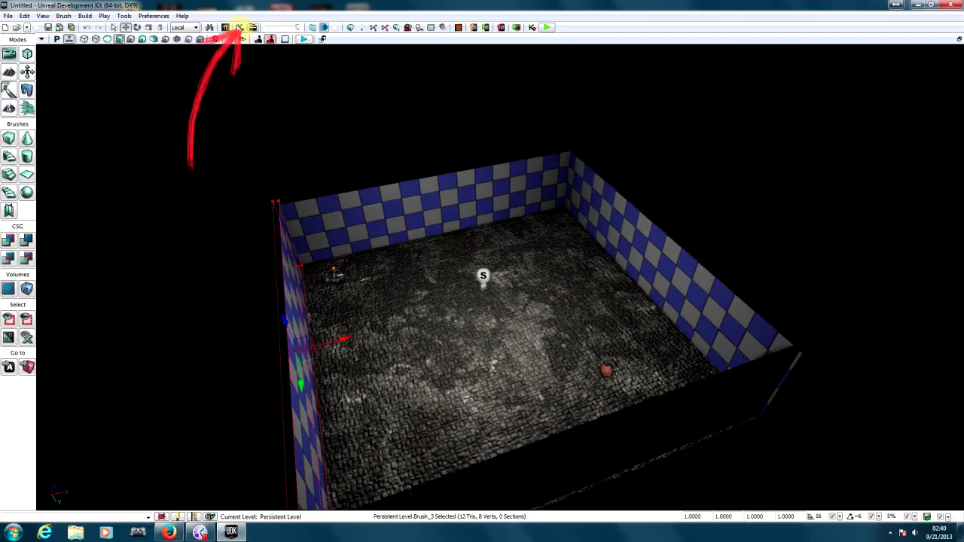
Open Kismet and add an Actor Factory action and a Level Loaded event to the canvas
left_click(240, 27)
right_click(411, 123)
mouse_move(442, 128)
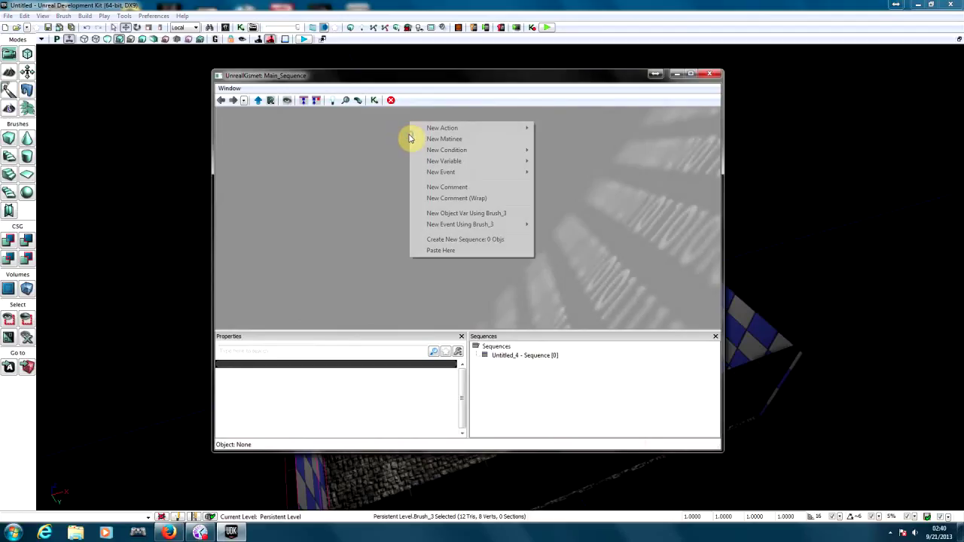
mouse_move(556, 128)
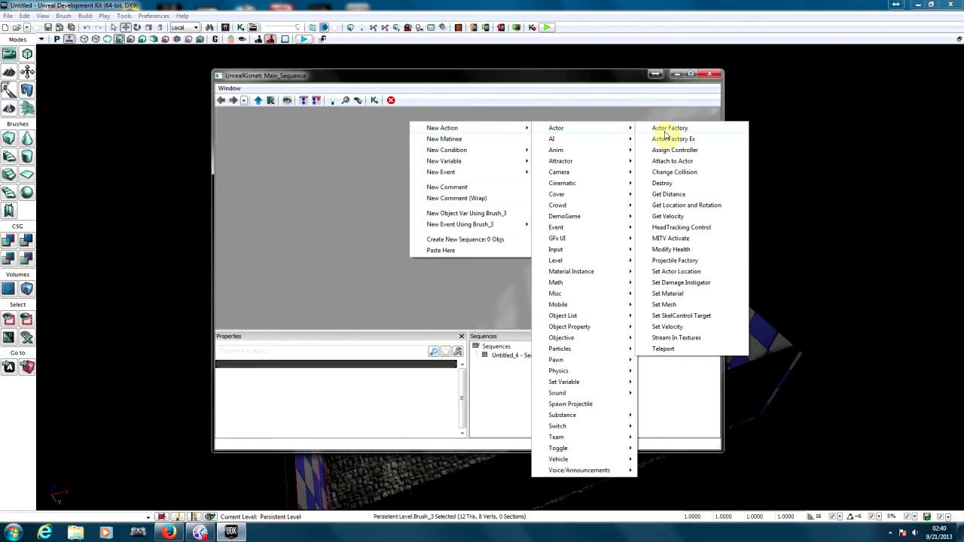
left_click(668, 129)
right_click(287, 145)
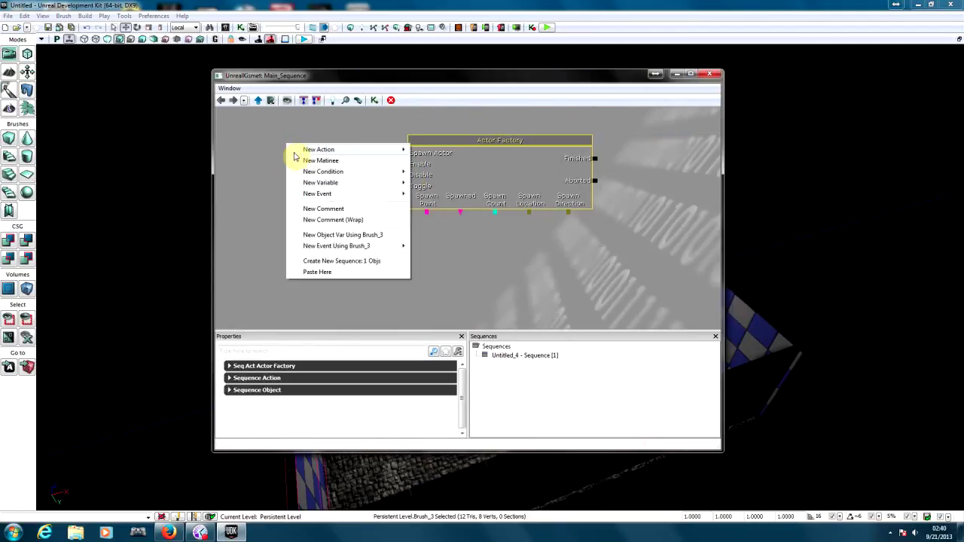
mouse_move(317, 193)
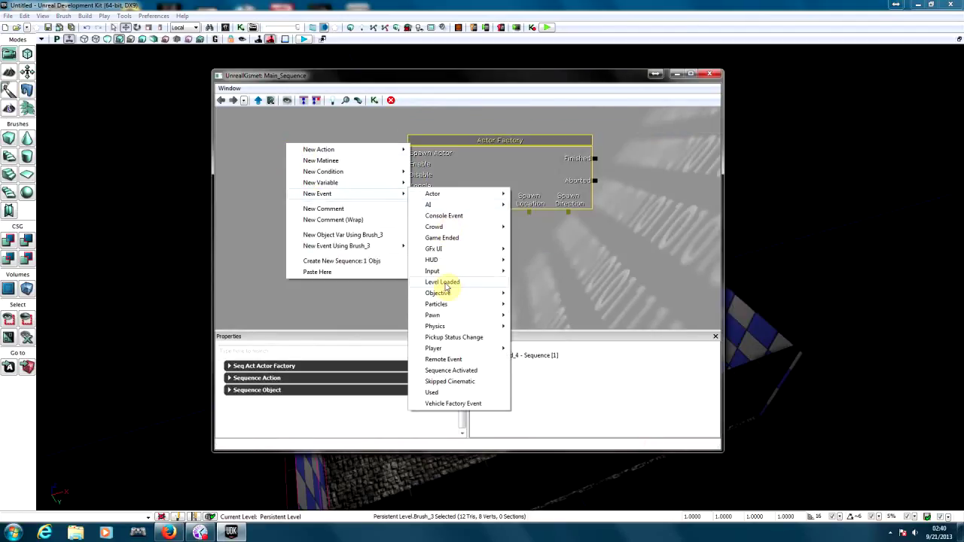
left_click(452, 281)
right_click(416, 220)
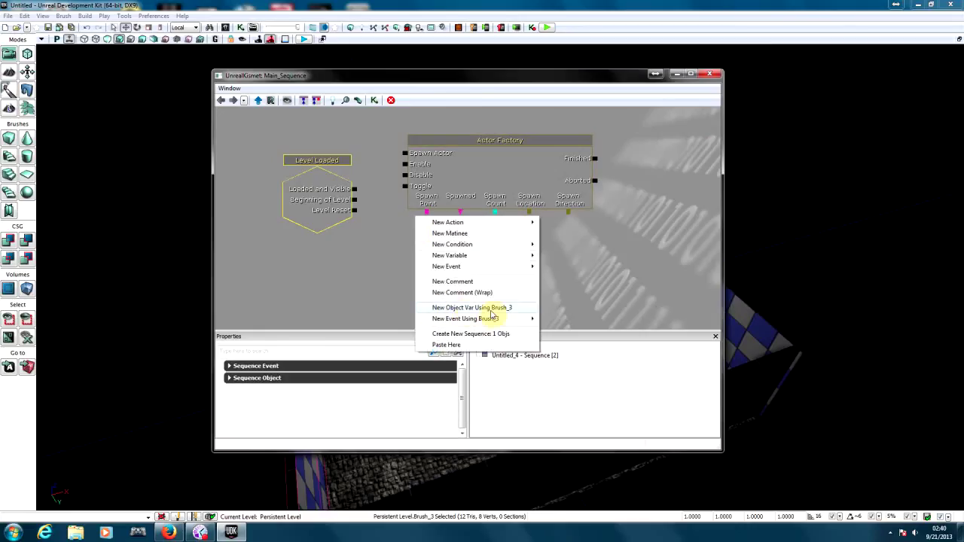
left_click(575, 287)
Move Kismet aside and select the PathNode in the level viewport
left_click_drag(587, 79, 678, 397)
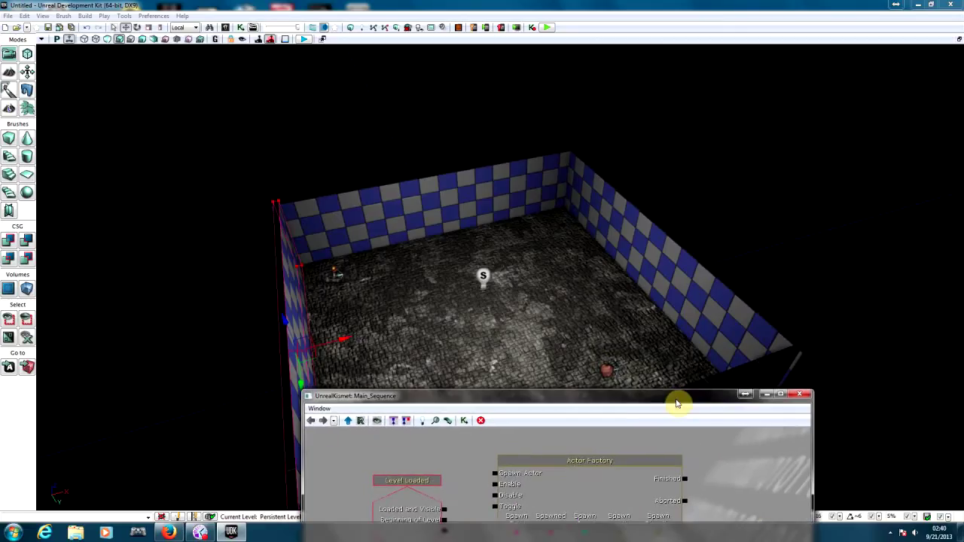
right_click(605, 369)
left_click(592, 396)
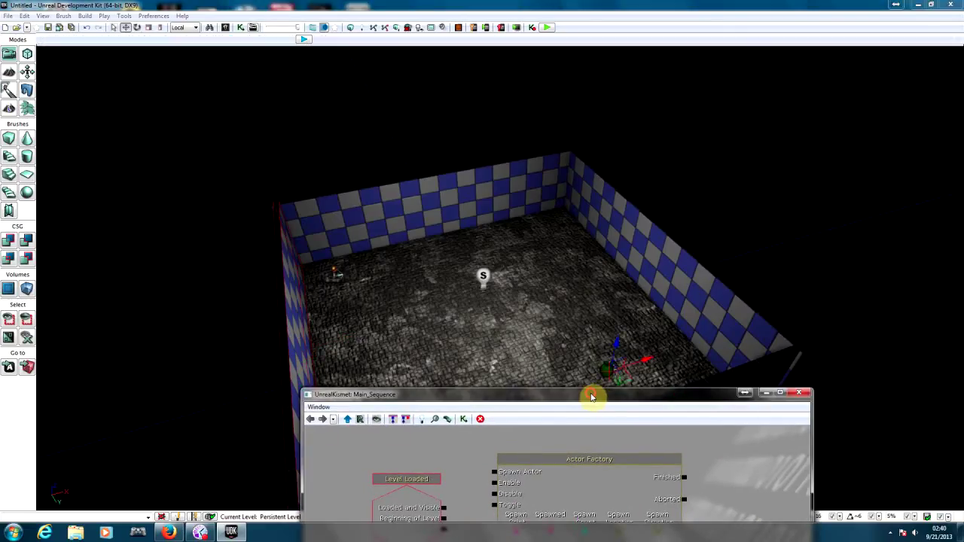
left_click_drag(580, 397, 523, 118)
Add a PathNode_0 object variable to the Kismet sequence below the Actor Factory
right_click(449, 272)
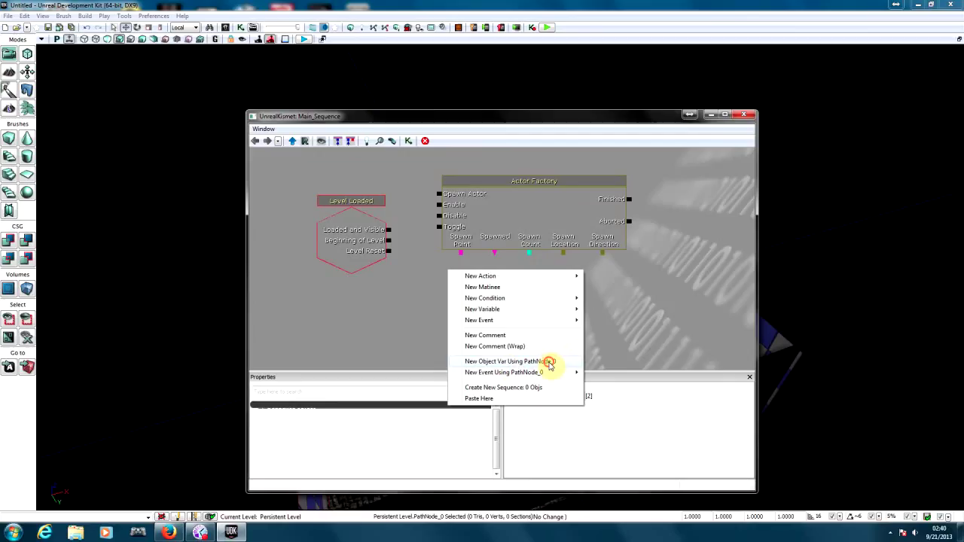
left_click(548, 361)
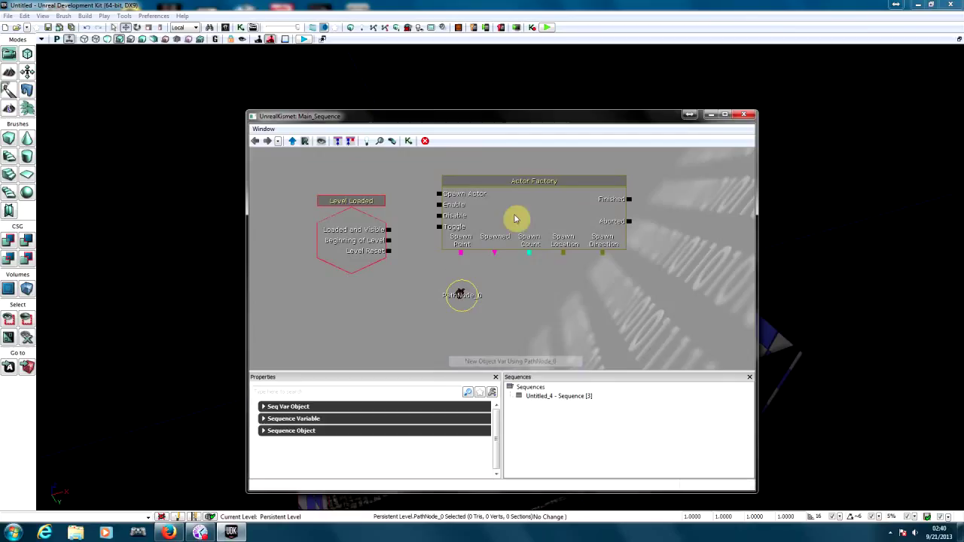
left_click(460, 294)
right_click(496, 274)
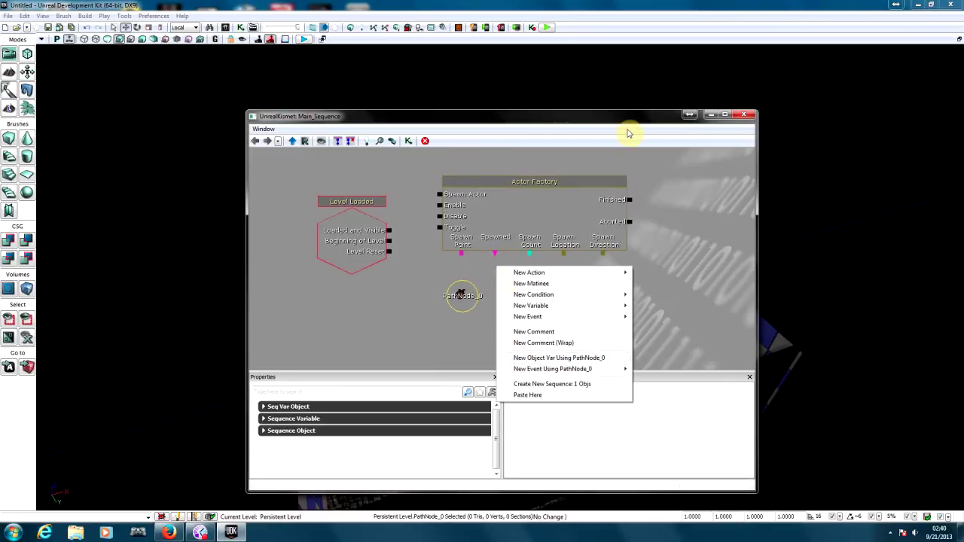
left_click_drag(624, 116, 625, 118)
left_click_drag(624, 240, 618, 398)
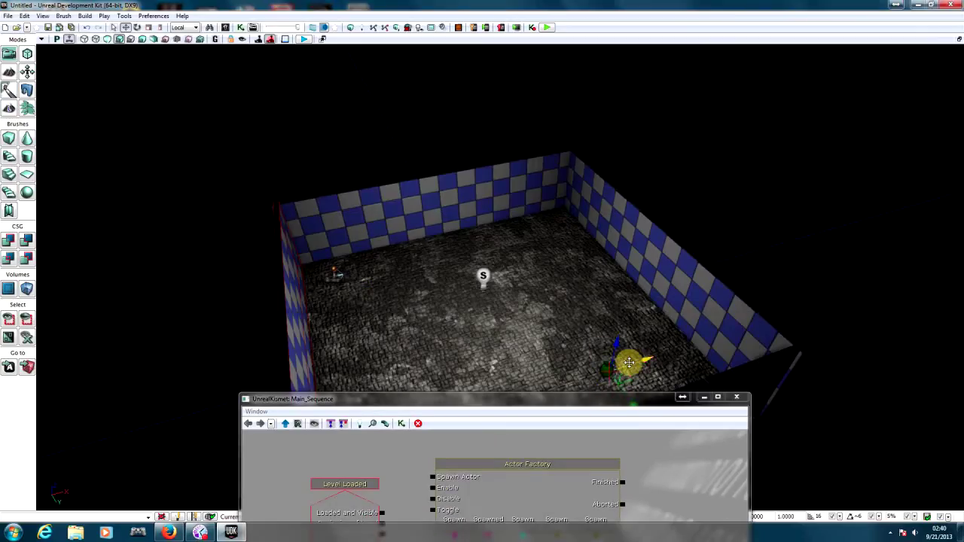
left_click_drag(599, 401, 592, 123)
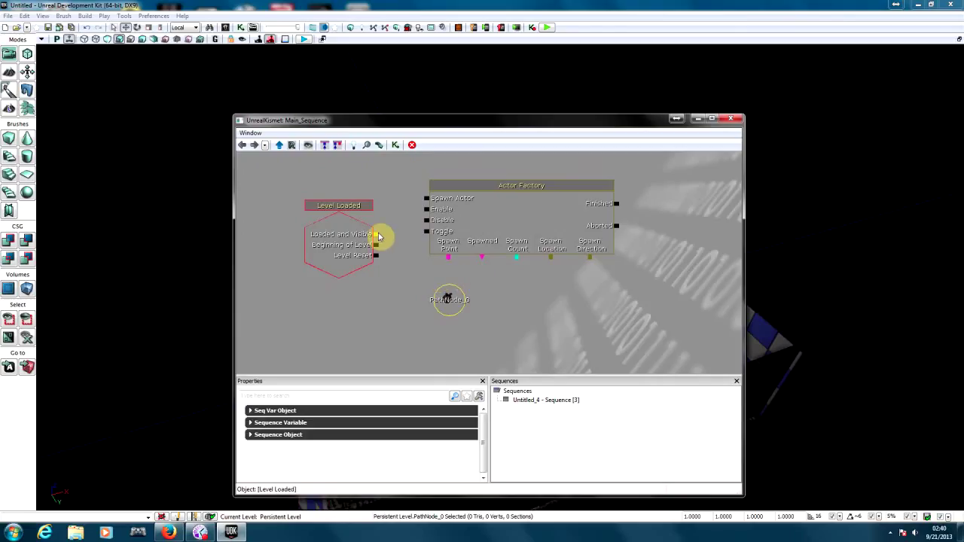
Wire Loaded and Visible to Spawn Actor, and Spawn Point to PathNode_0
left_click_drag(377, 234, 427, 198)
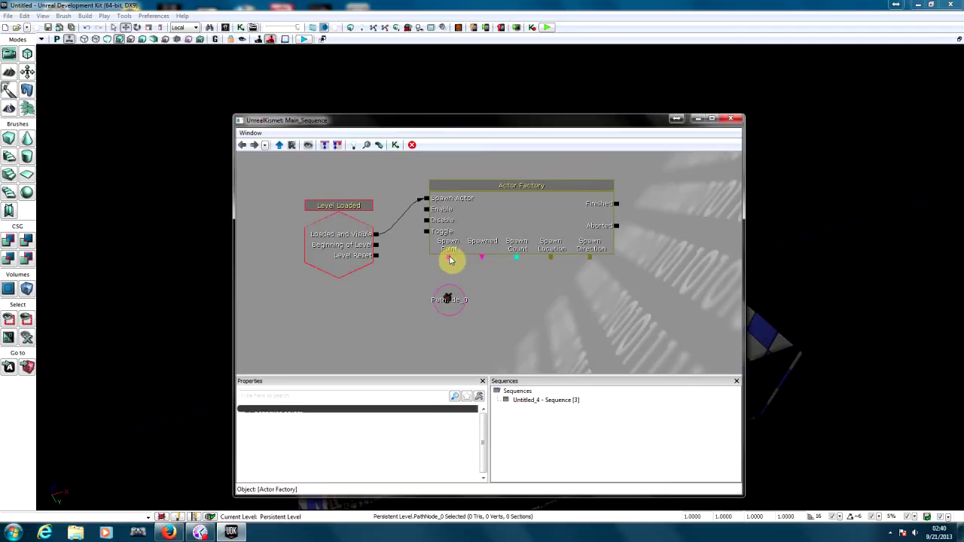
left_click_drag(448, 258, 449, 300)
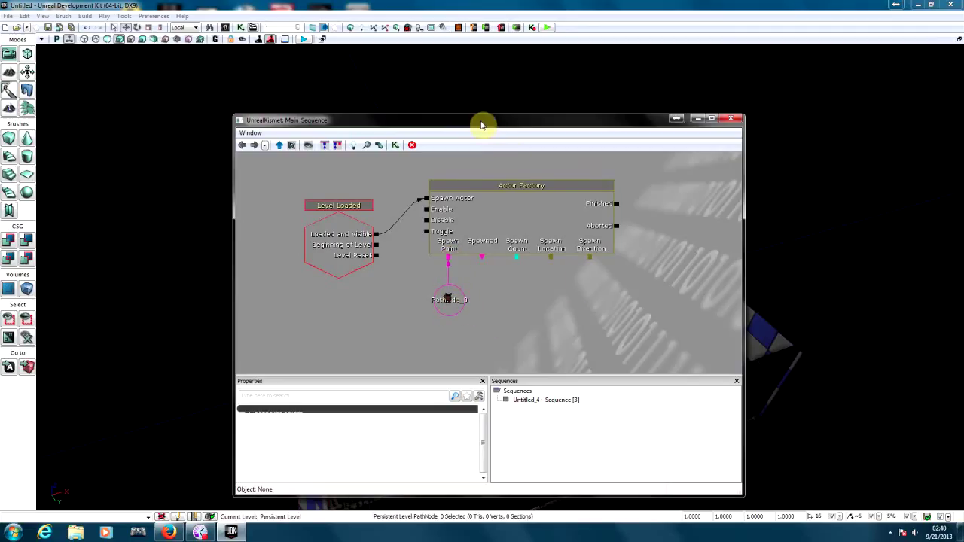
left_click_drag(482, 123, 478, 87)
left_click(511, 159)
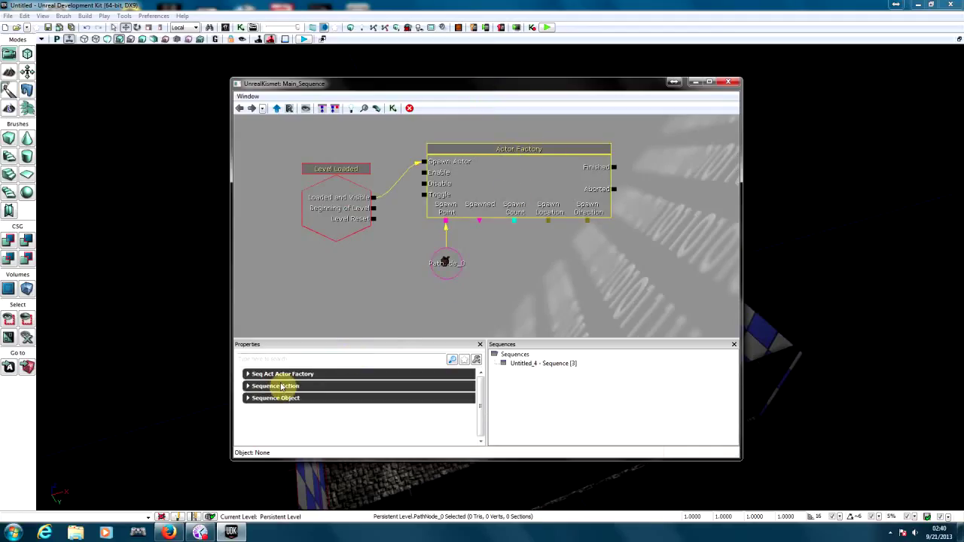
In Seq Act Actor Factory properties, create a UTActorFactoryAI as the Factory
left_click(248, 374)
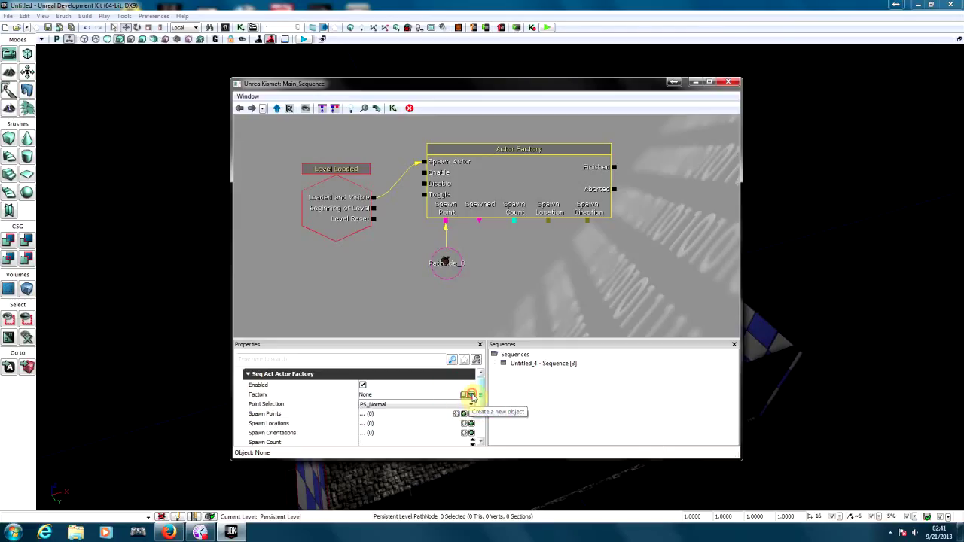
left_click(470, 396)
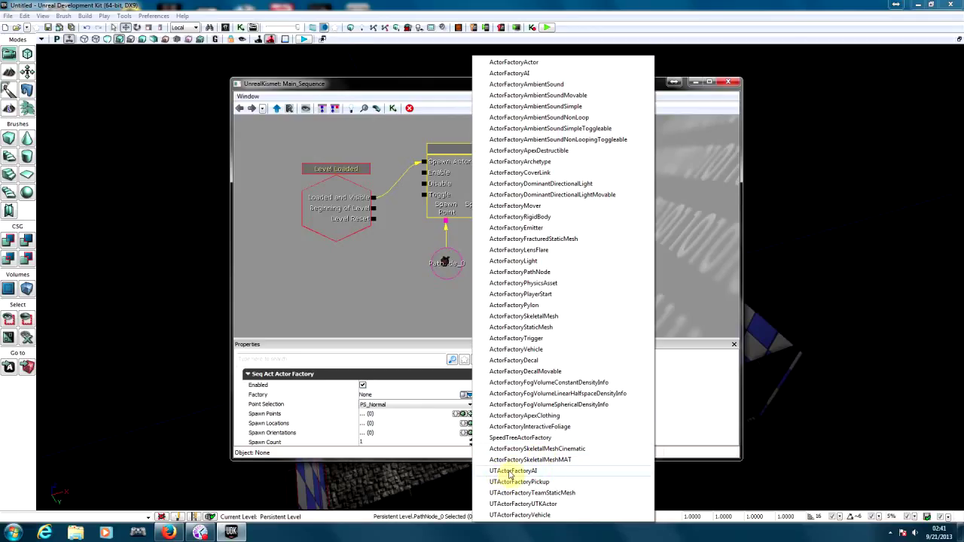
left_click(511, 471)
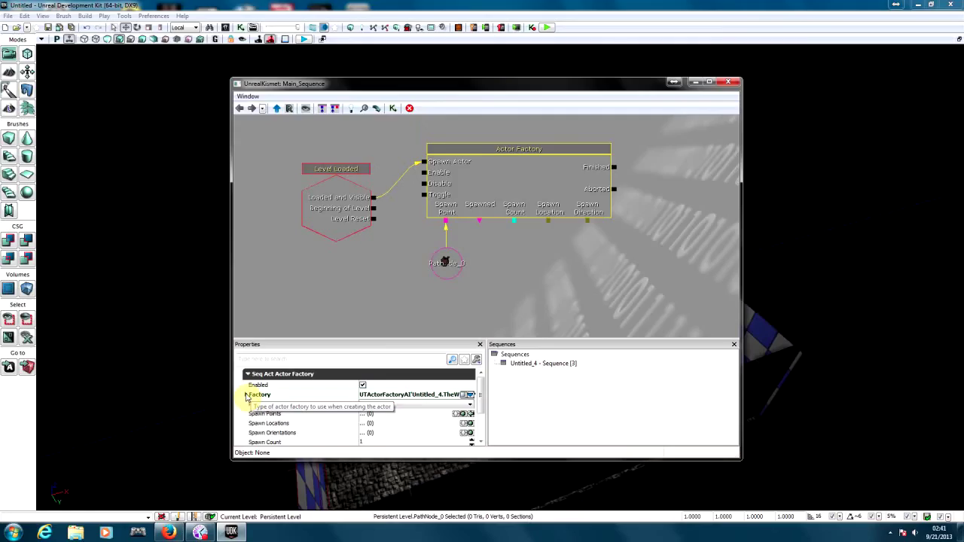
Enable Force Deathmatch AI, keep Controller Class None, and set Pawn Class UTPawn named enemy1
left_click(246, 395)
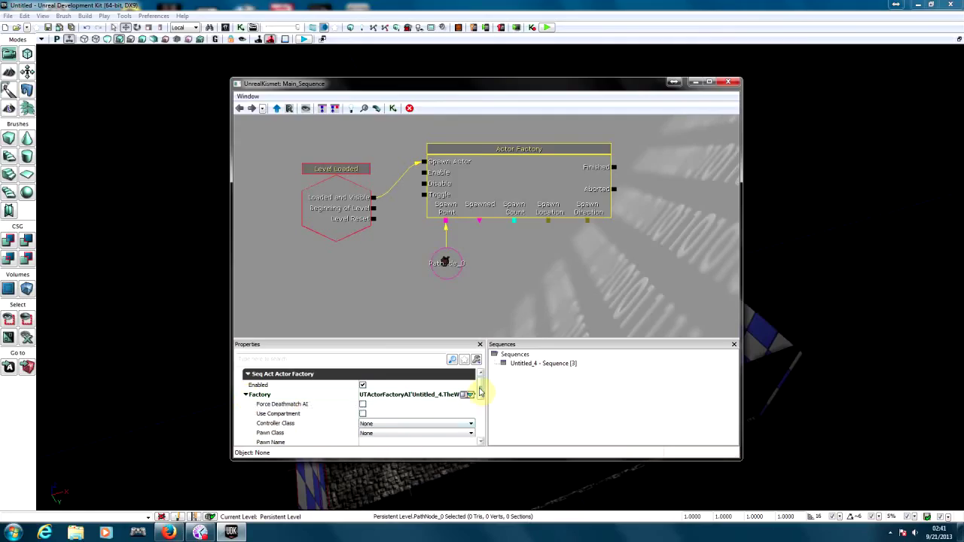
left_click_drag(479, 390, 480, 394)
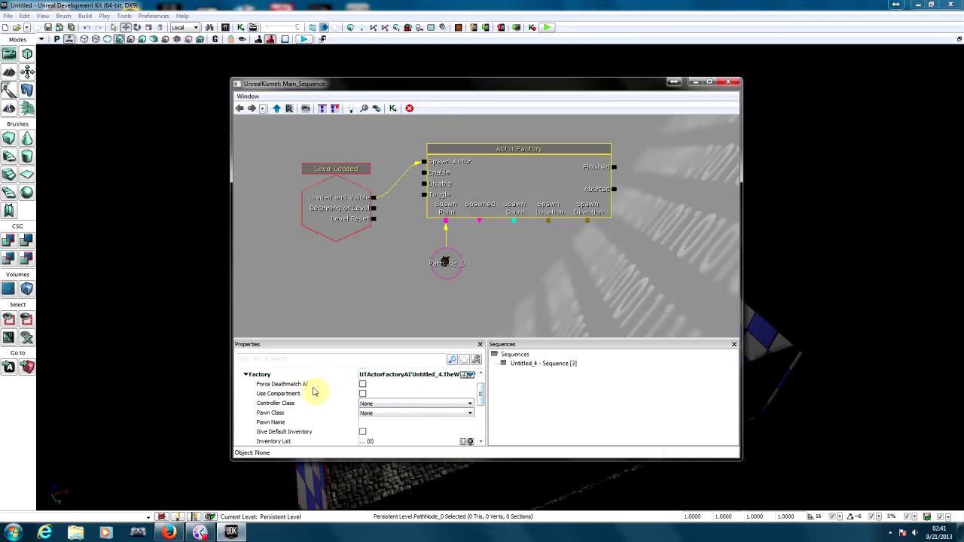
left_click(363, 384)
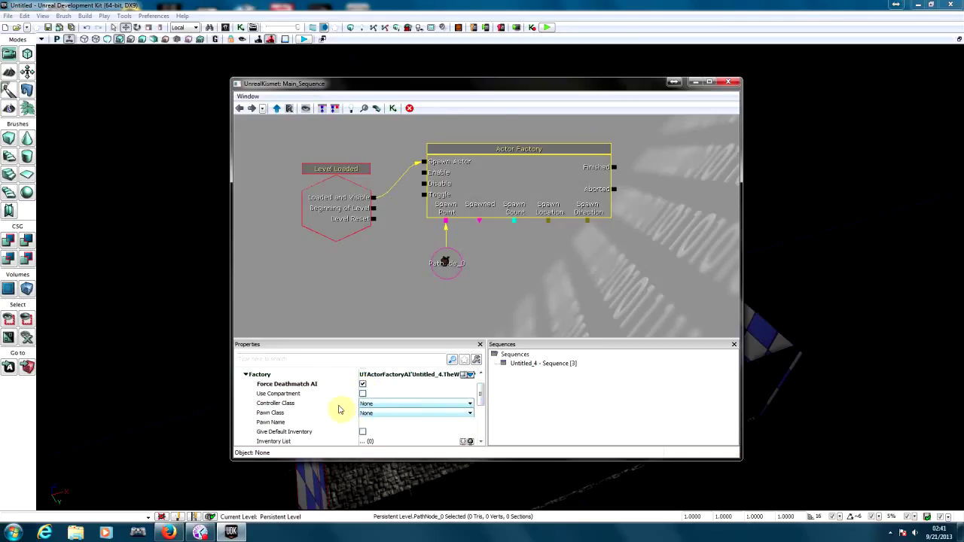
left_click(366, 403)
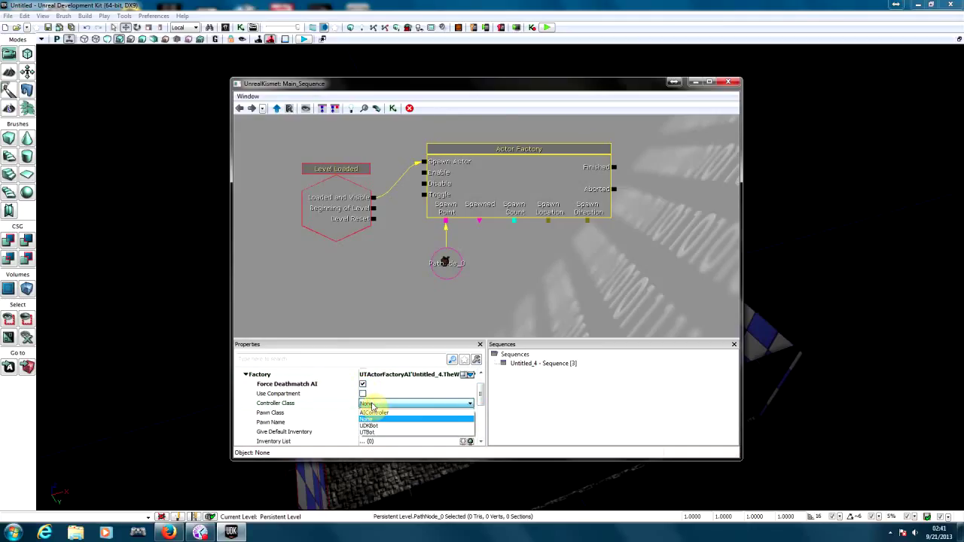
left_click(481, 397)
mouse_move(369, 416)
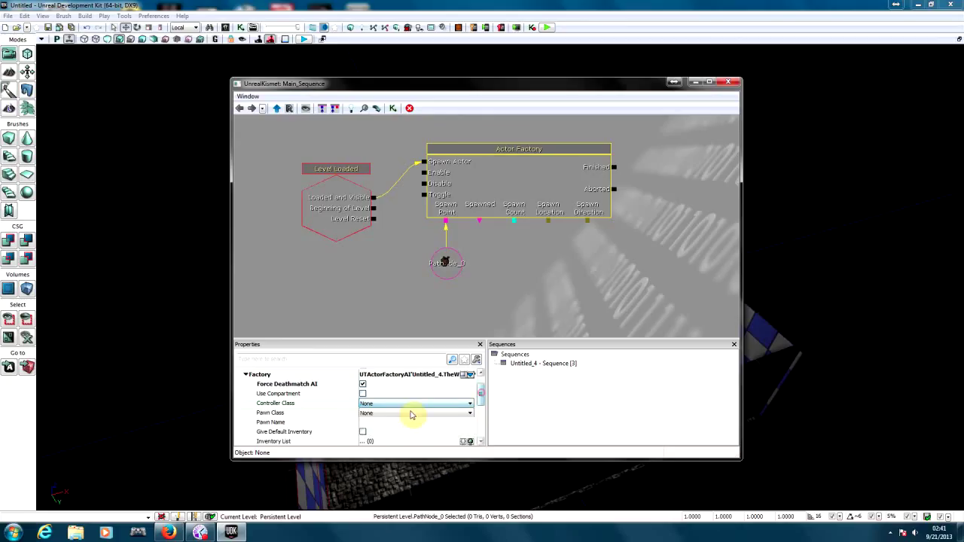
left_click(366, 415)
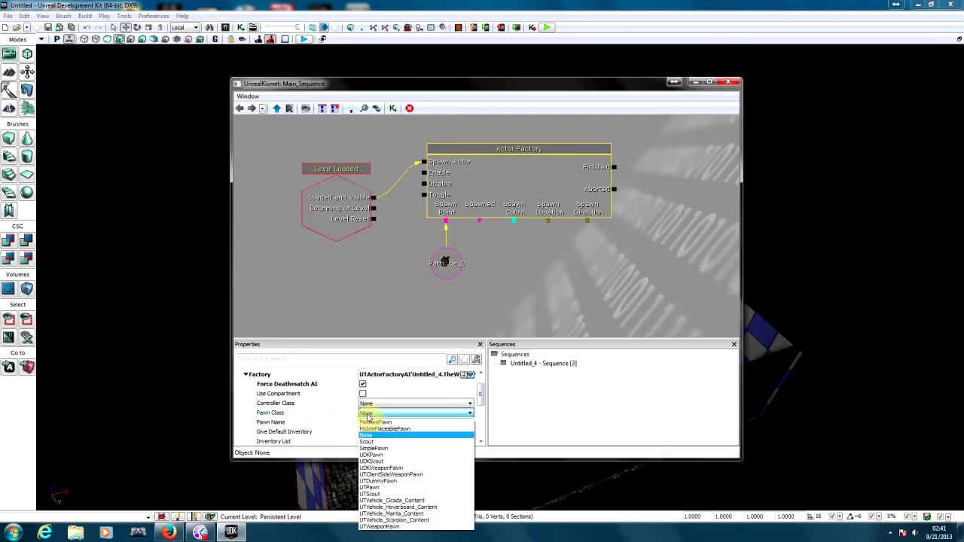
left_click(370, 488)
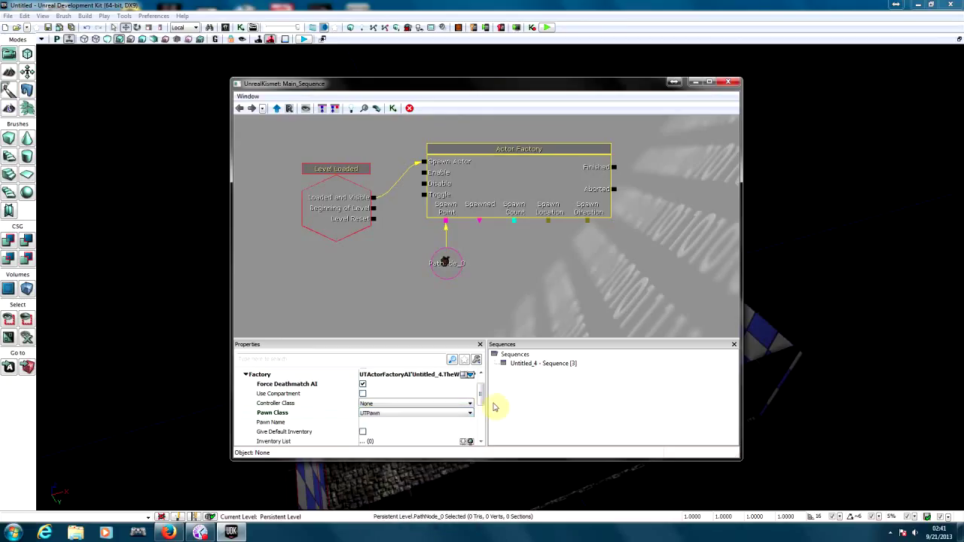
left_click_drag(481, 397, 482, 402)
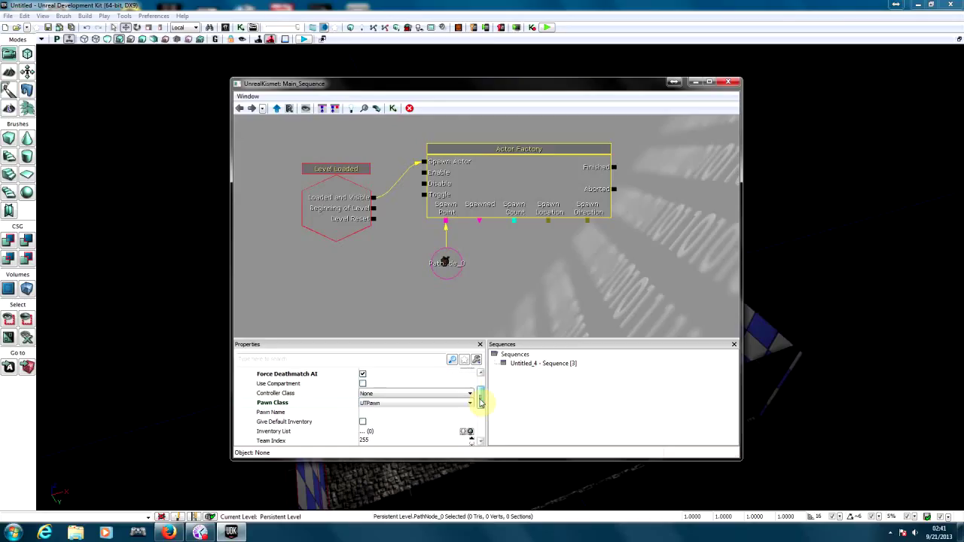
left_click(374, 410)
type("enemy1")
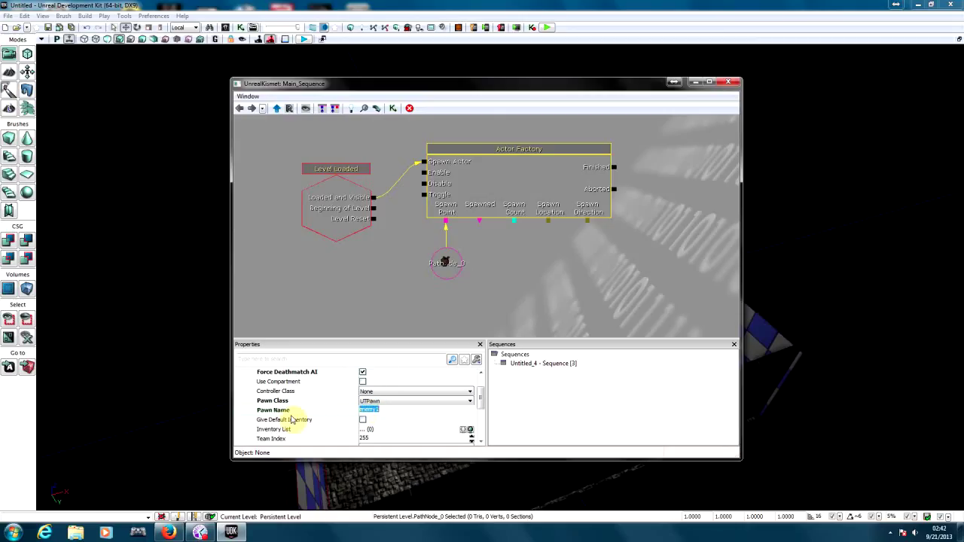
Add a UTWeap_RocketLauncher_Content item to the Inventory List, leaving Give Default Inventory off
left_click(361, 420)
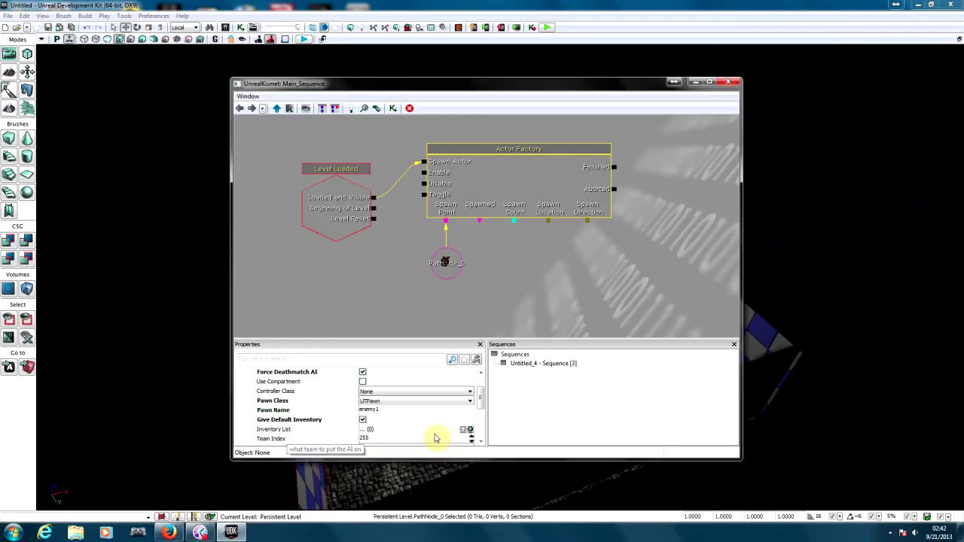
left_click(362, 421)
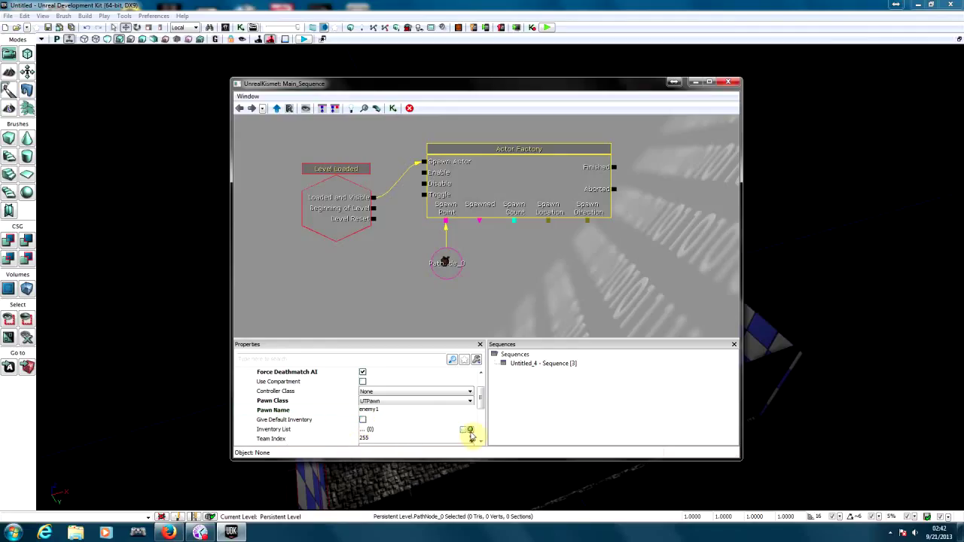
left_click(469, 431)
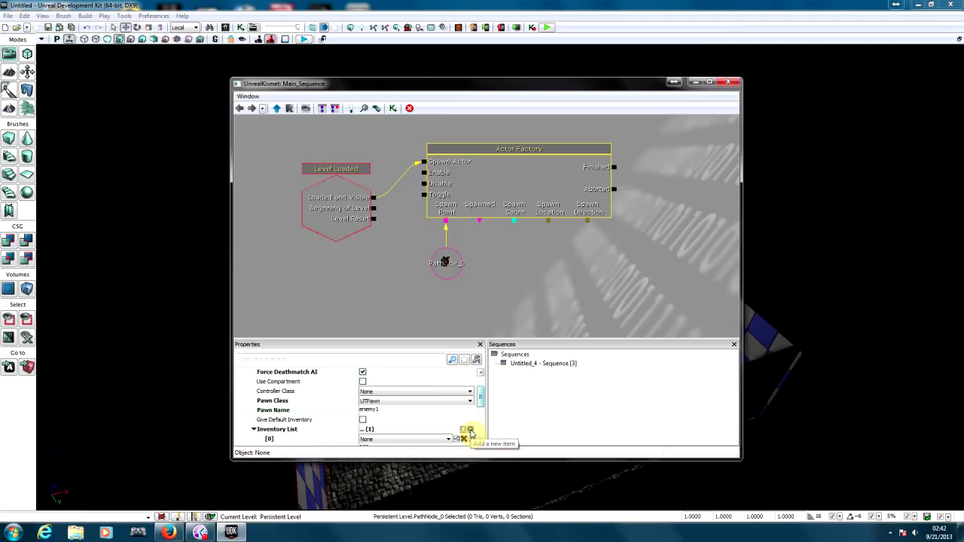
scroll(480, 402, "down", 2)
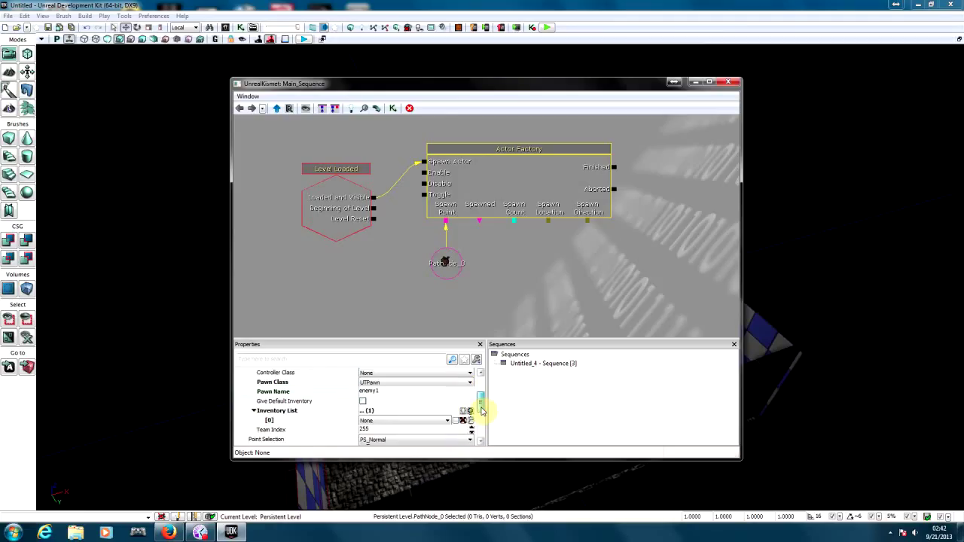
scroll(475, 407, "down", 1)
left_click(392, 413)
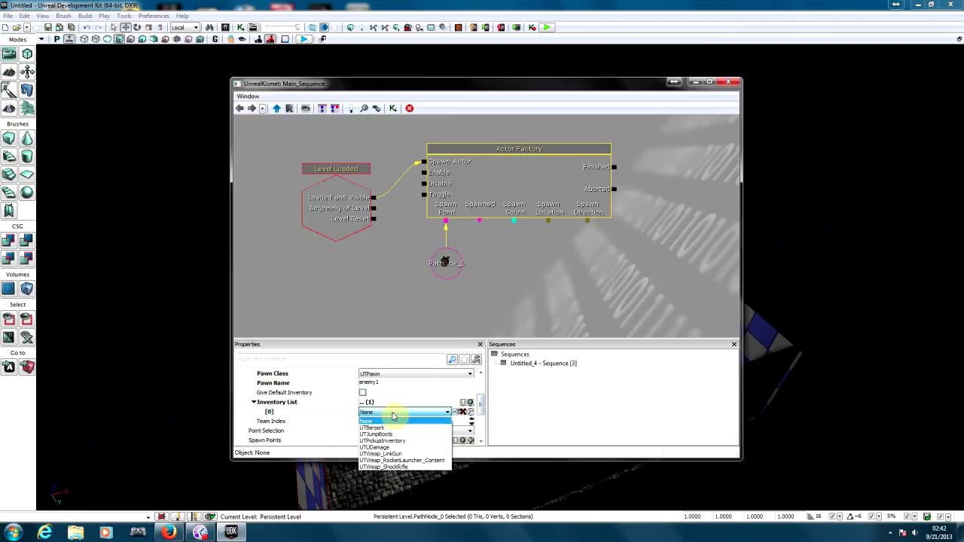
left_click(395, 461)
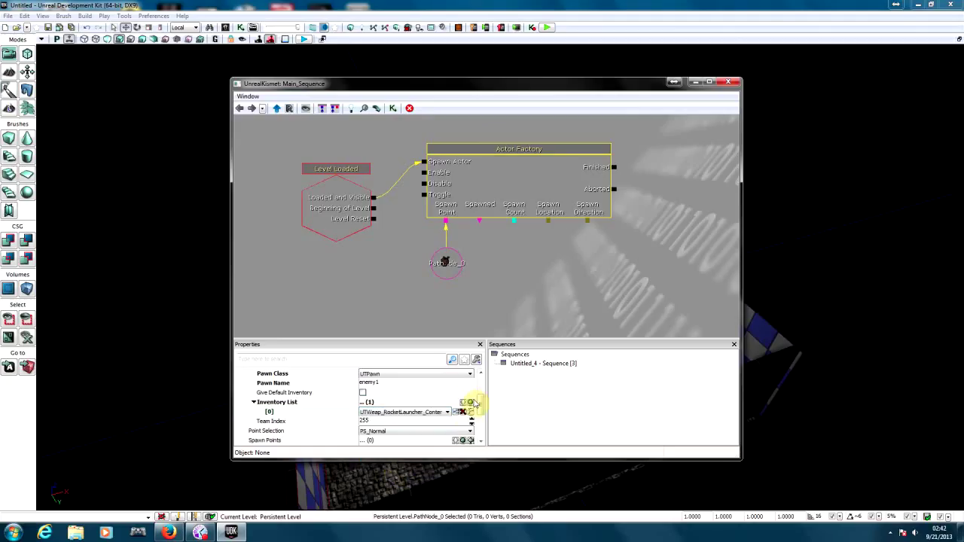
scroll(480, 407, "down", 1)
scroll(480, 410, "down", 2)
scroll(482, 419, "down", 3)
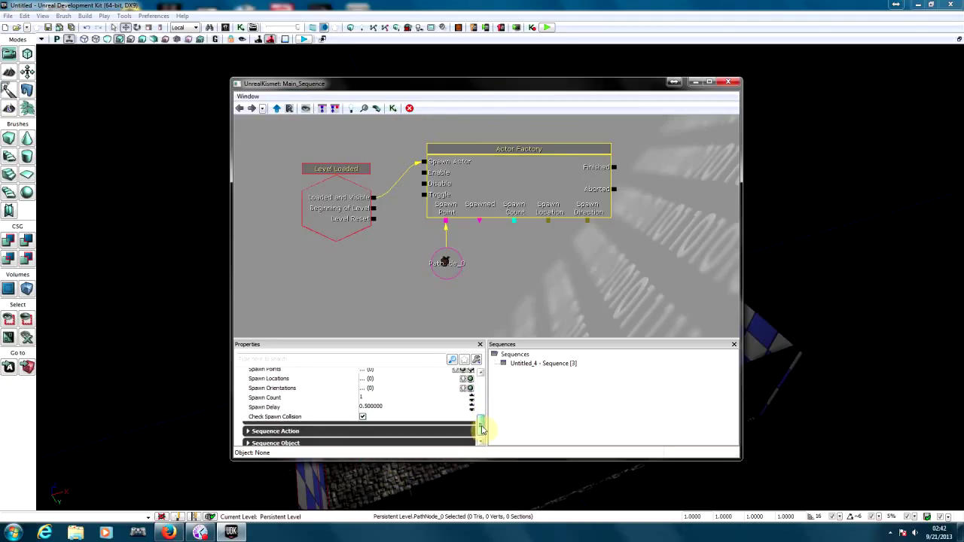
scroll(482, 419, "down", 1)
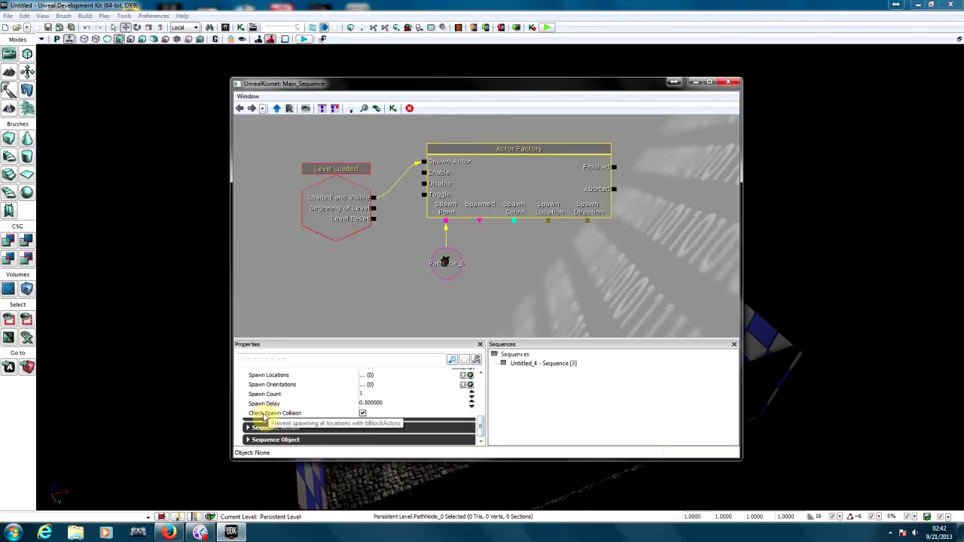
Check the Spawn Count setting, review the Actor Factory, and close Kismet
left_click(365, 395)
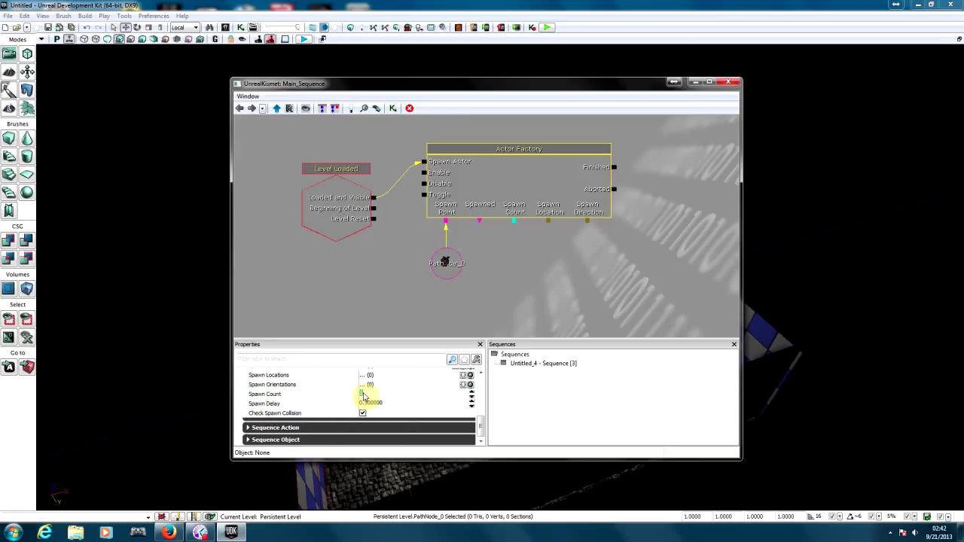
left_click(481, 431)
left_click_drag(480, 431, 486, 385)
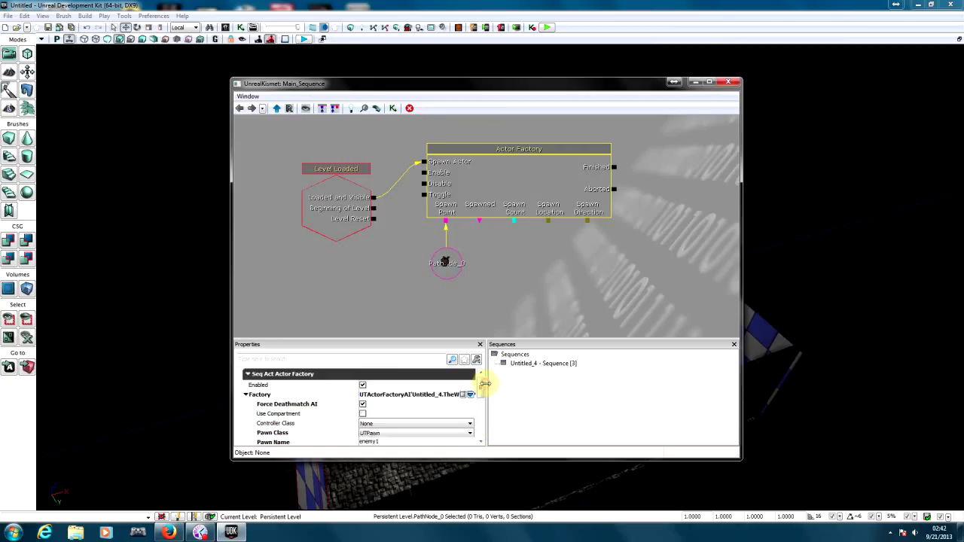
left_click(606, 277)
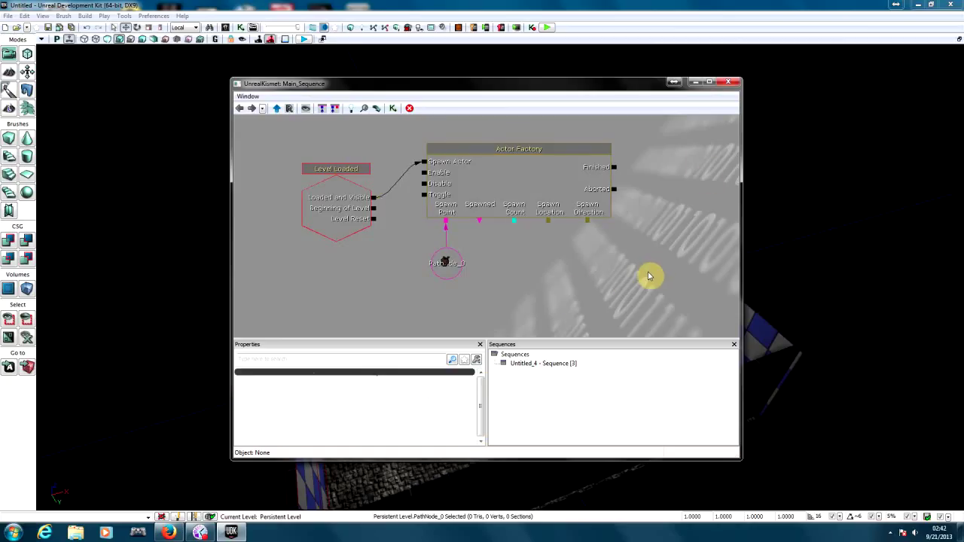
left_click(532, 151)
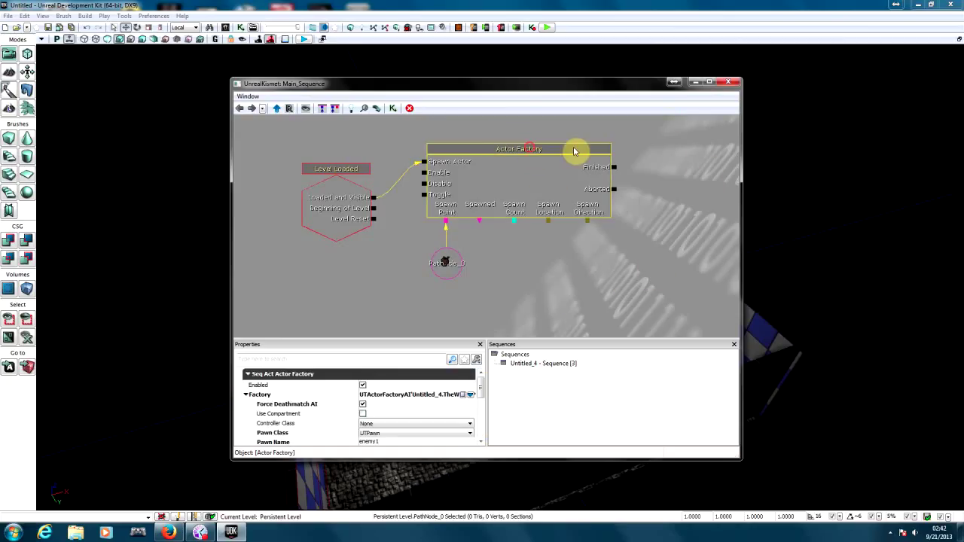
left_click(727, 83)
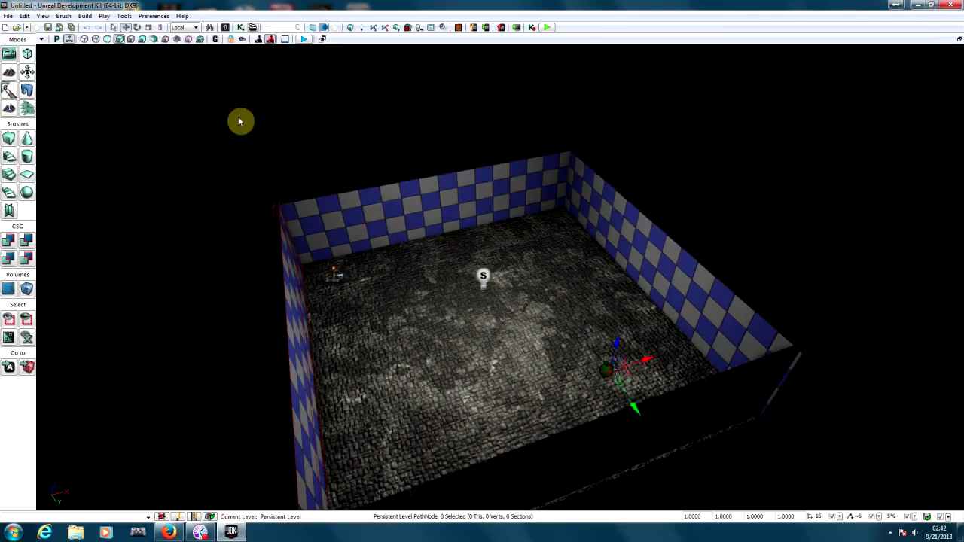
In World Properties, set Default Game Type and Game Type For PIE to UTDeathmatch
left_click(42, 15)
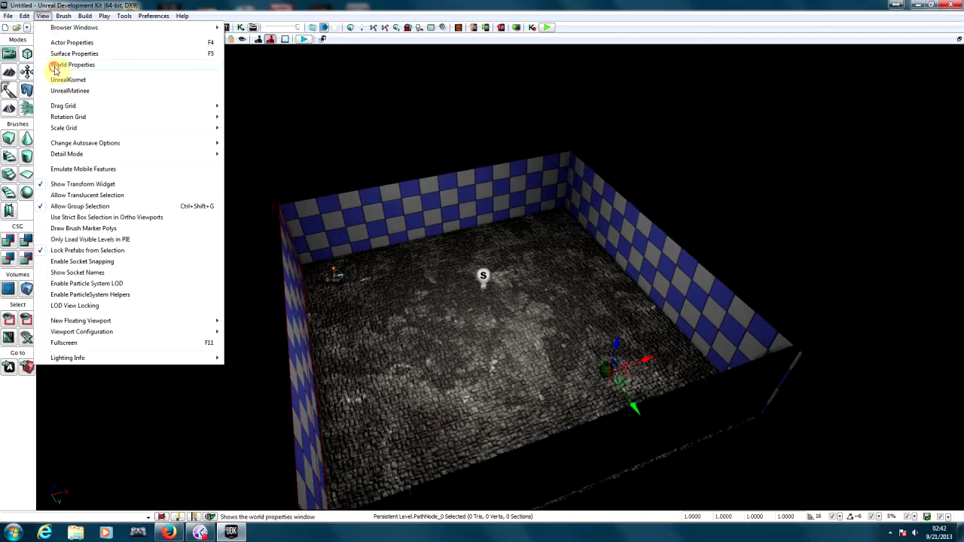
left_click(55, 65)
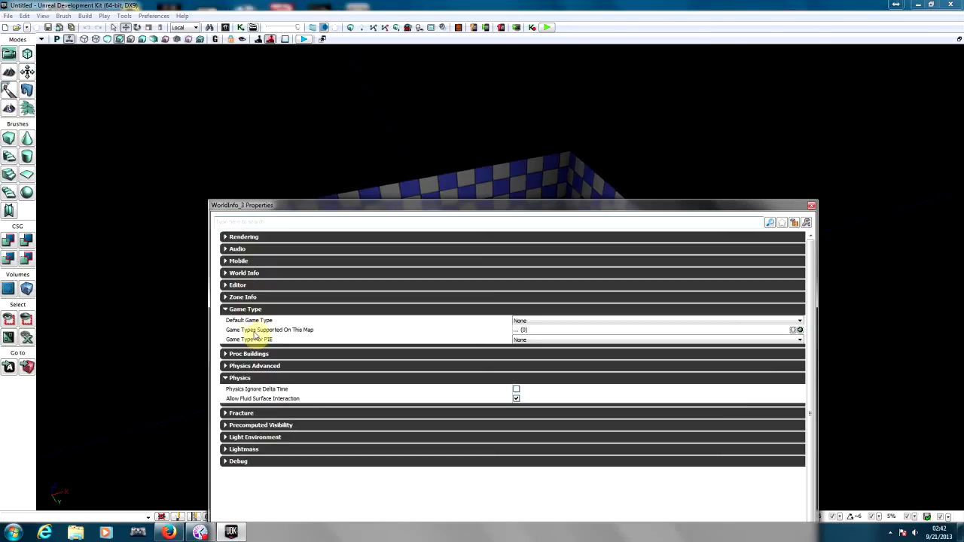
left_click(527, 320)
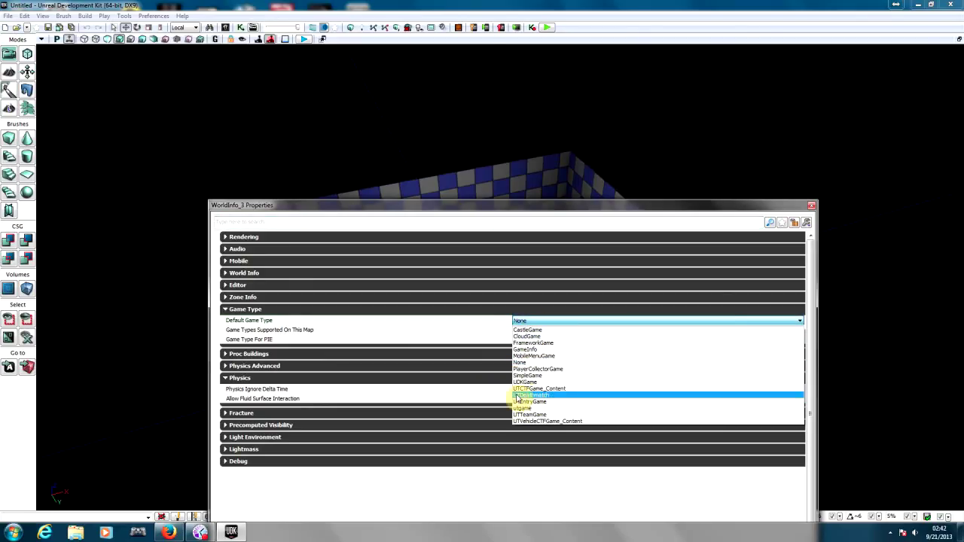
left_click(527, 396)
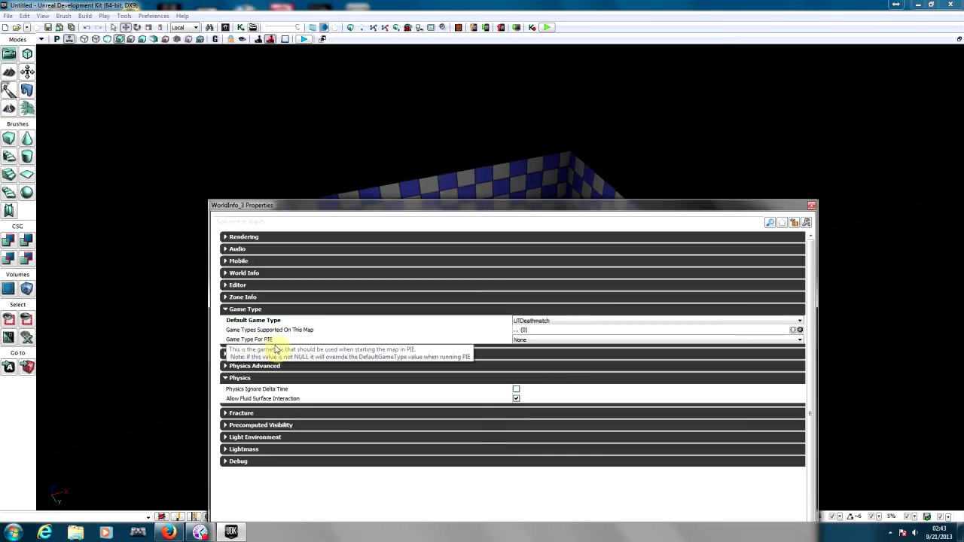
left_click(522, 340)
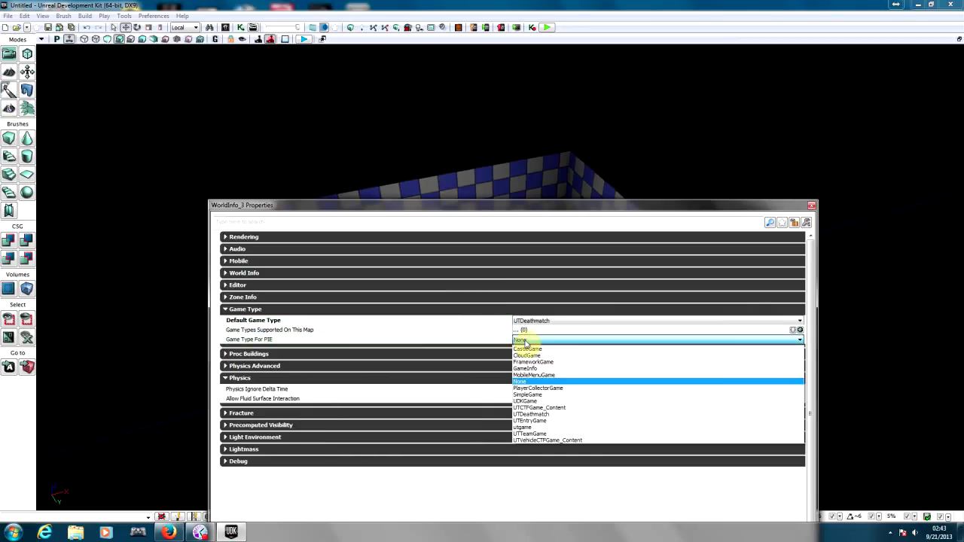
left_click(531, 414)
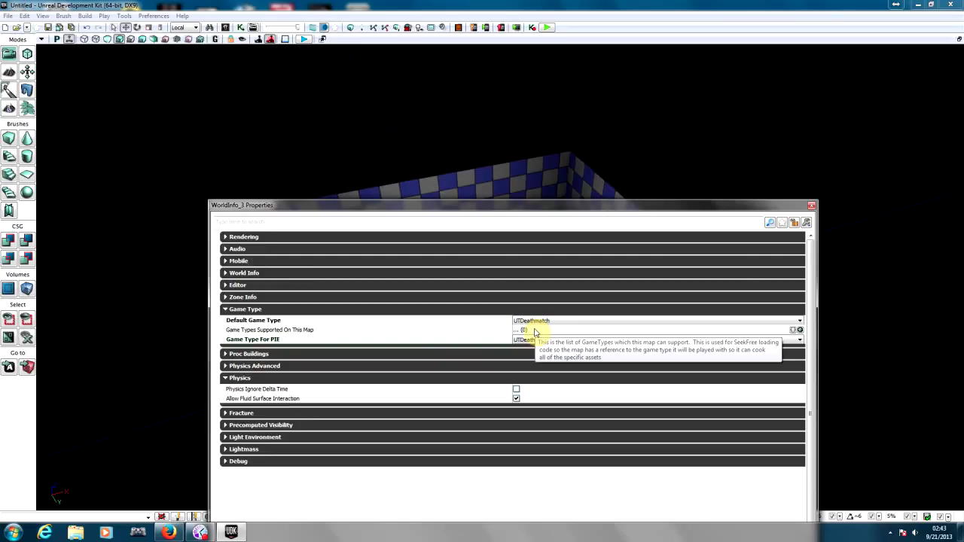
left_click(811, 205)
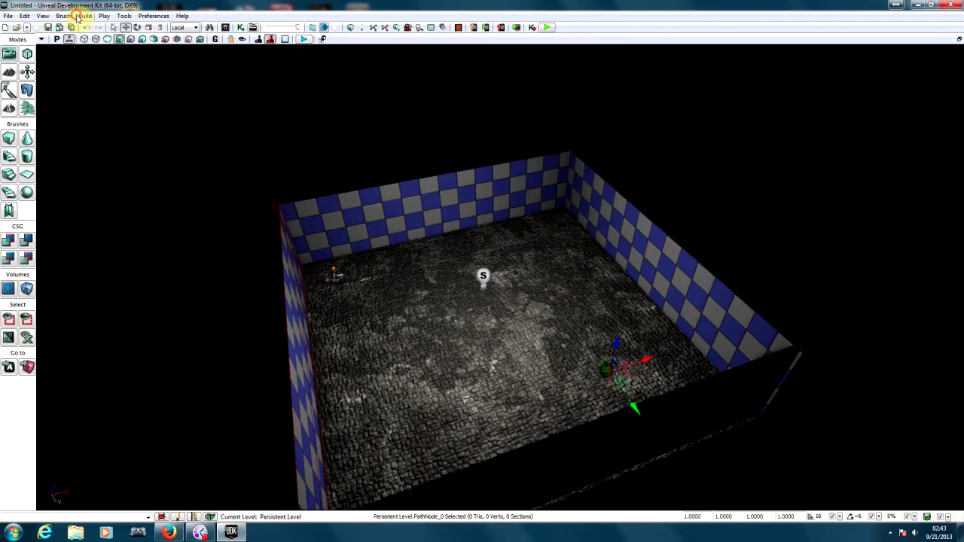
Build lighting with default options and dismiss the Map Check results
left_click(84, 16)
left_click(106, 50)
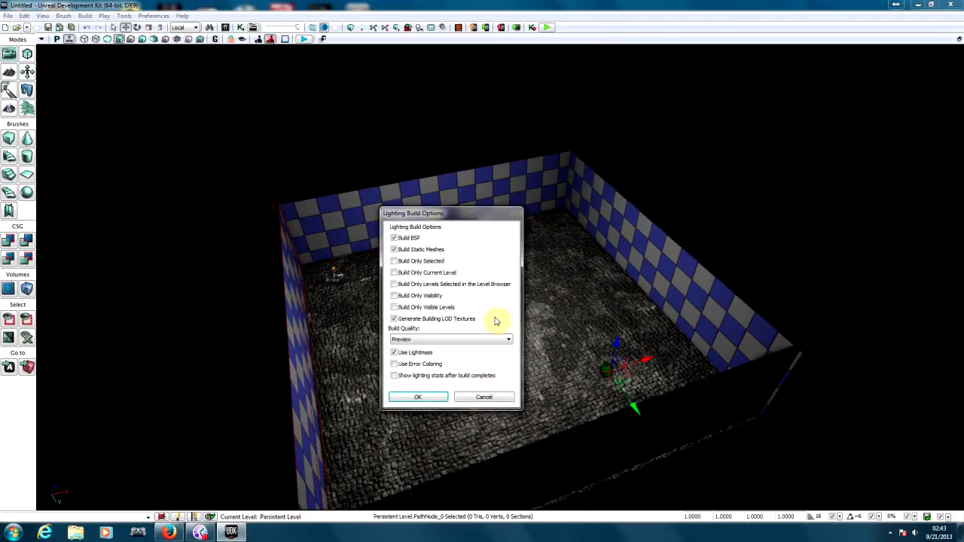
left_click(436, 396)
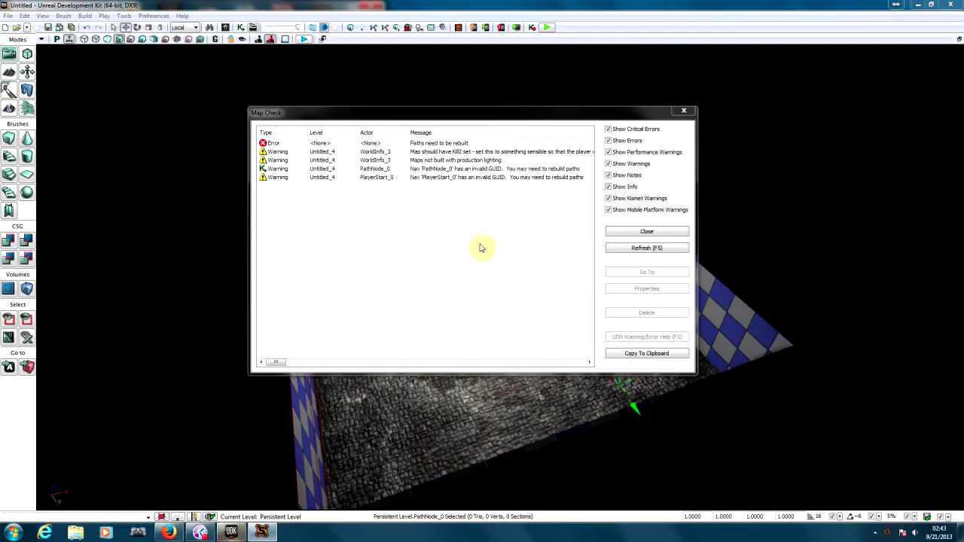
left_click(620, 232)
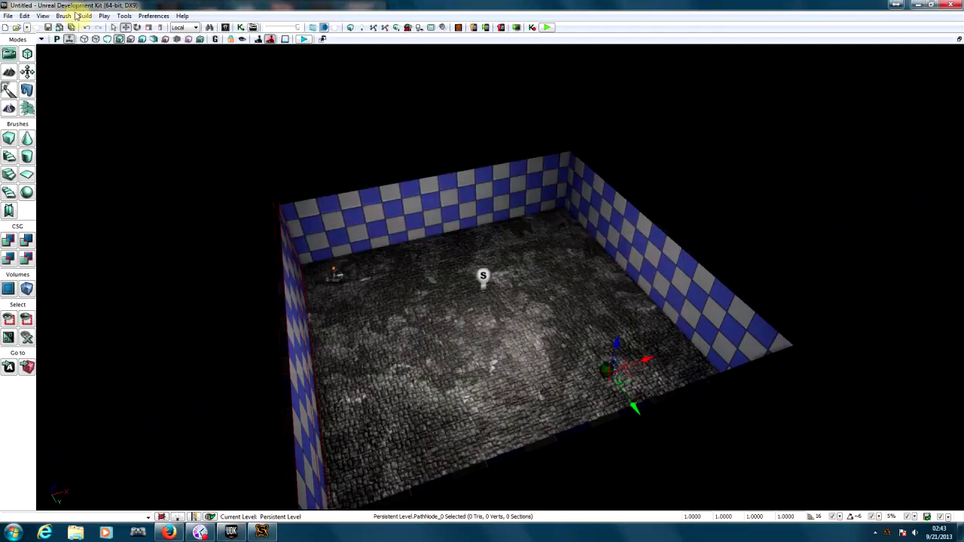
Rebuild AI paths, dismiss Map Check, and launch Play in Editor
left_click(84, 15)
left_click(102, 61)
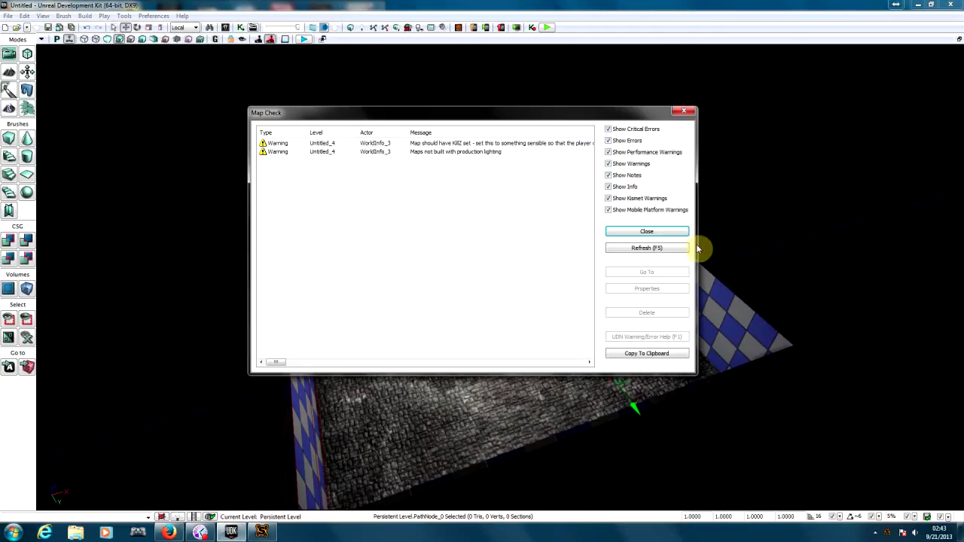
left_click(665, 231)
left_click(553, 29)
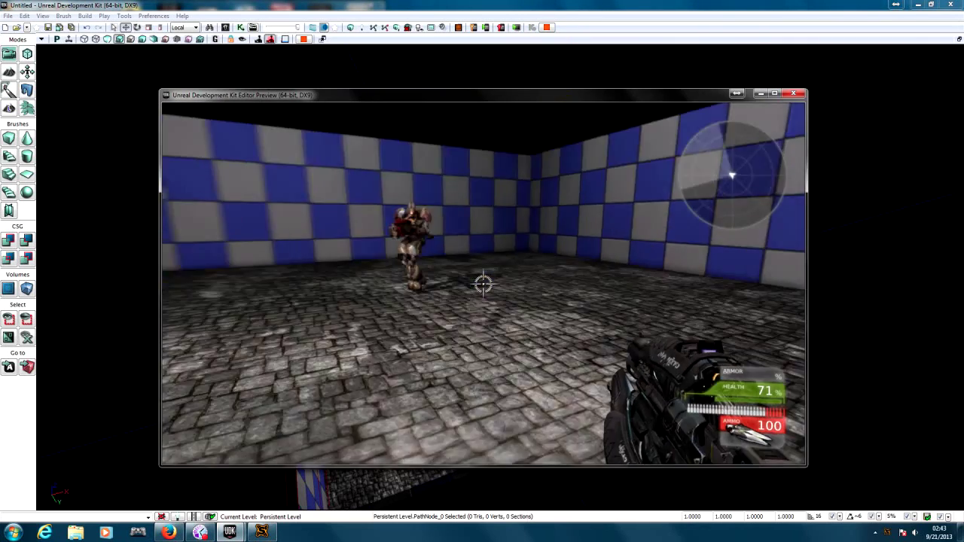
Shoot the spawned enemy1 until it dies, then end the preview with Esc
left_click(483, 284)
left_click(483, 284)
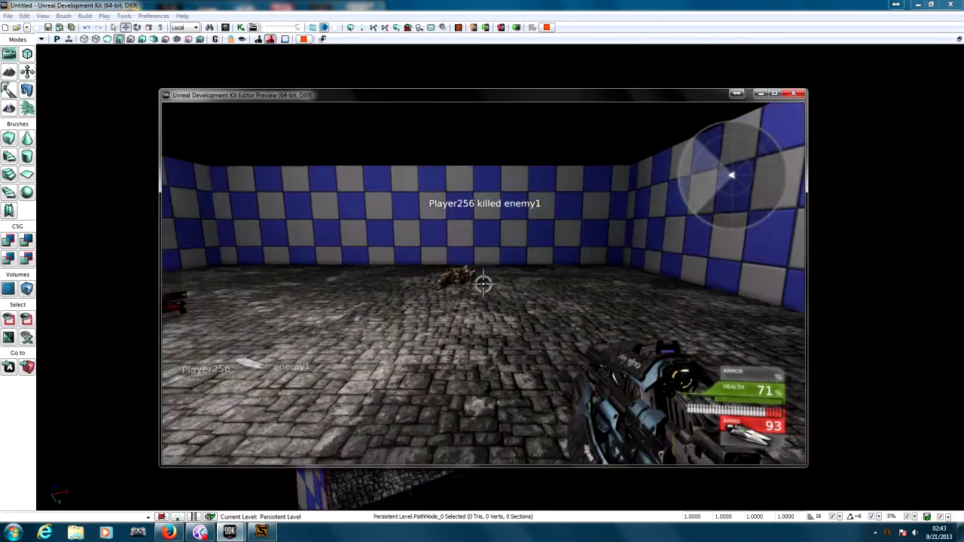
left_click(482, 284)
left_click(483, 283)
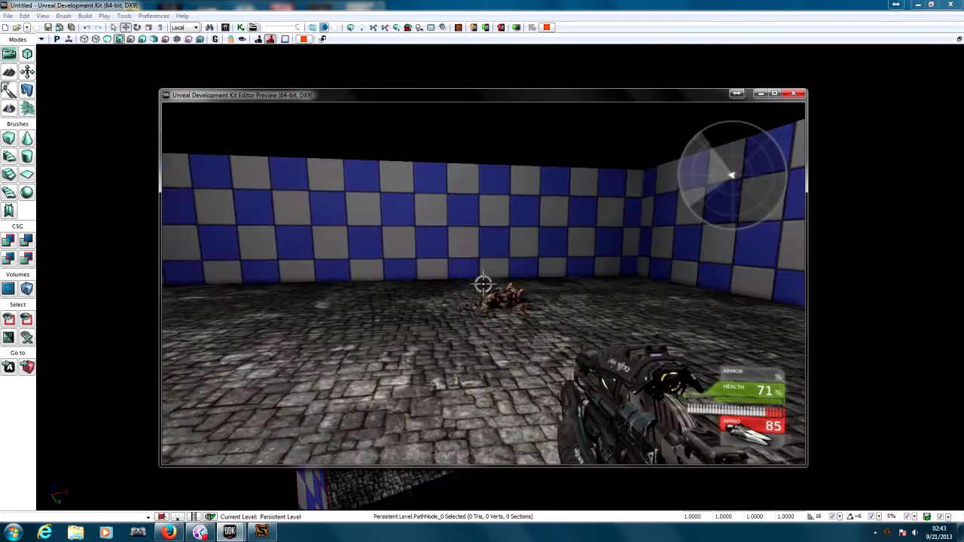
left_click(483, 284)
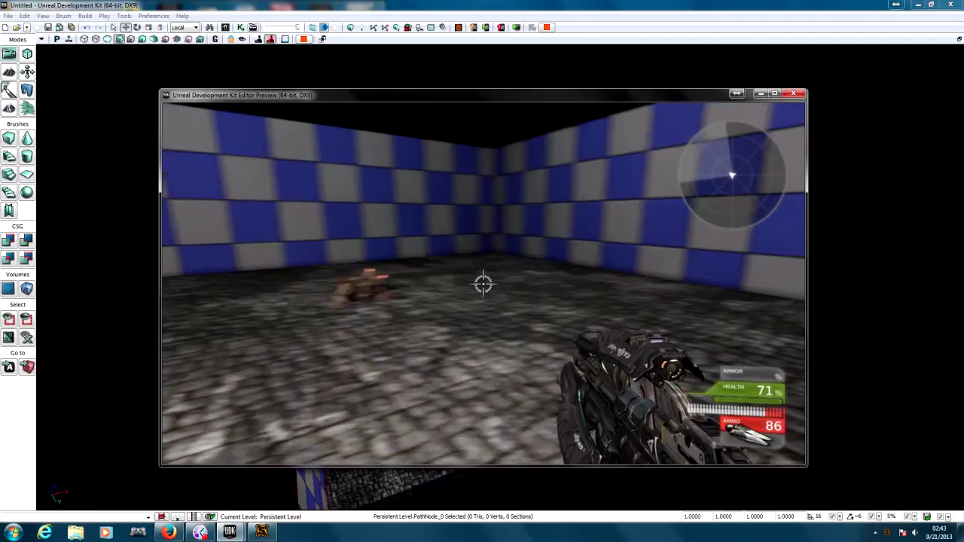
key("Escape")
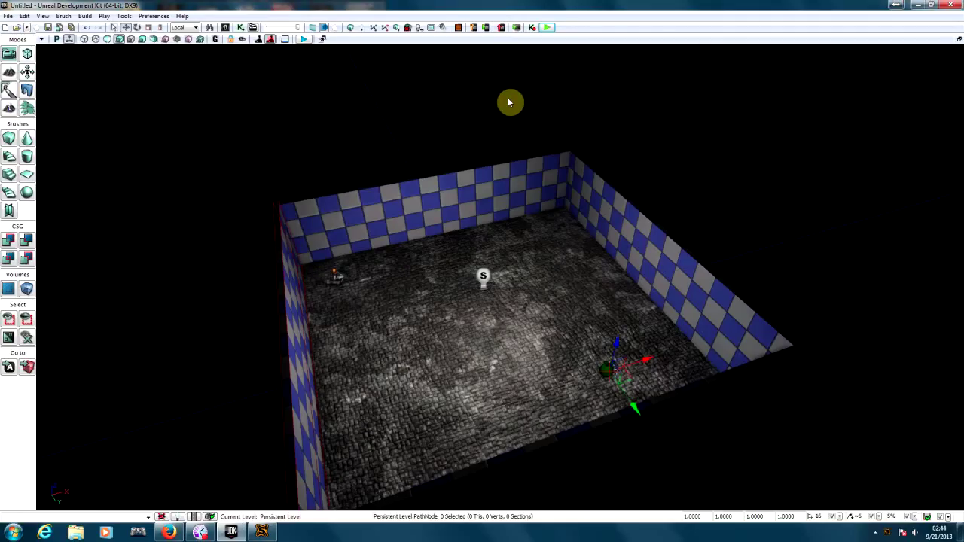